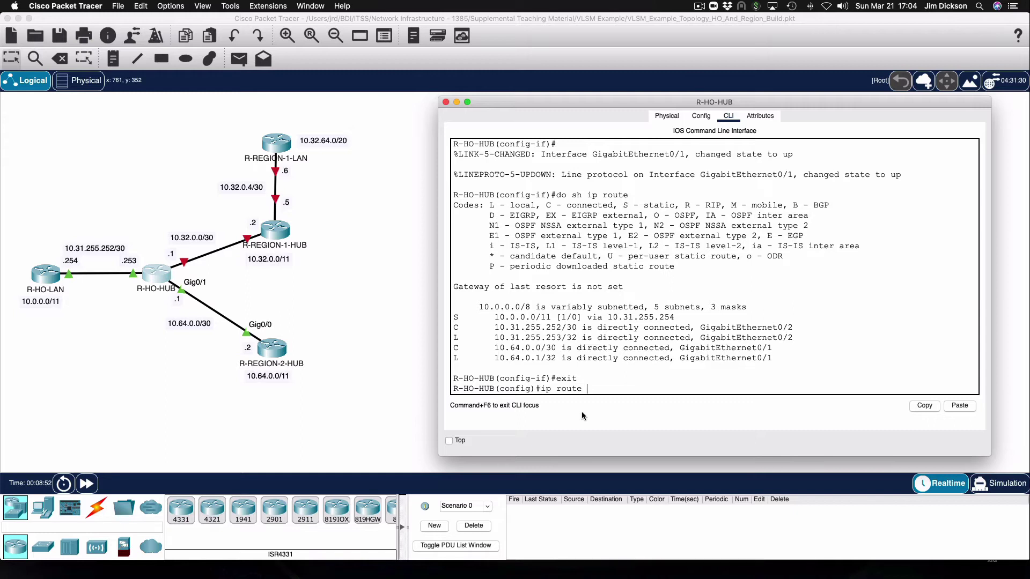
Step: Add a static route on R-HO-HUB for 10.64.0.0 255.224.0.0 via 10.64.0.2
type(".0.0 255.225")
key("BackSpace")
type("4.0.0")
type("10.64.0.2")
key("Return")
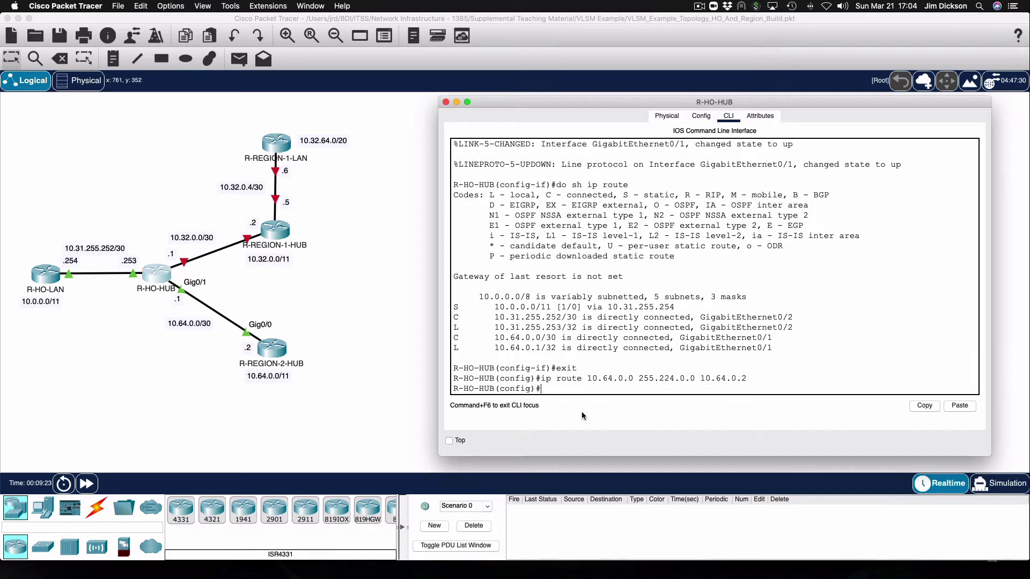
Step: Display the routing table and highlight the new 10.64.0.0/11 static route
type("do sh ip route")
key("Return")
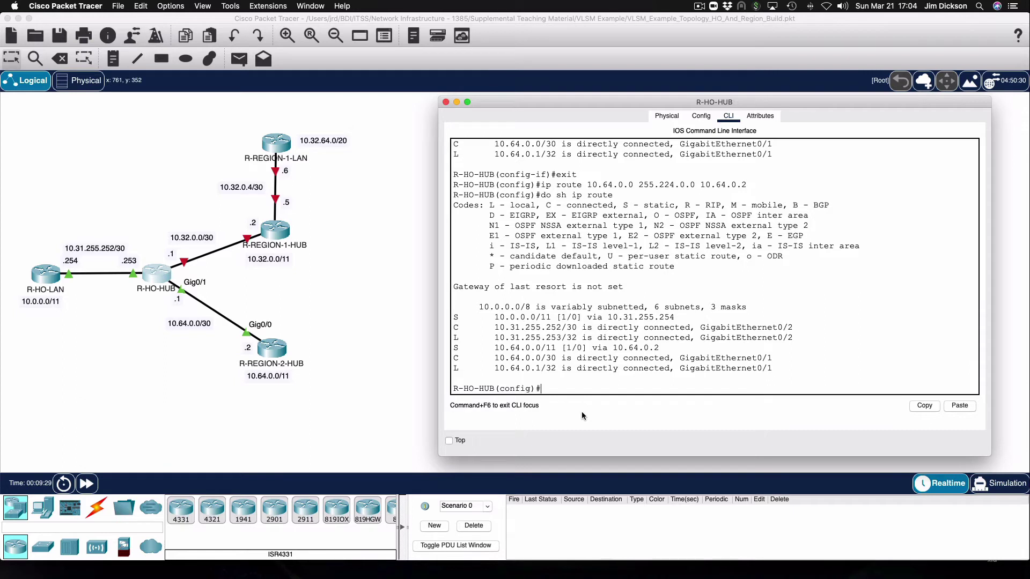
left_click_drag(660, 349, 443, 352)
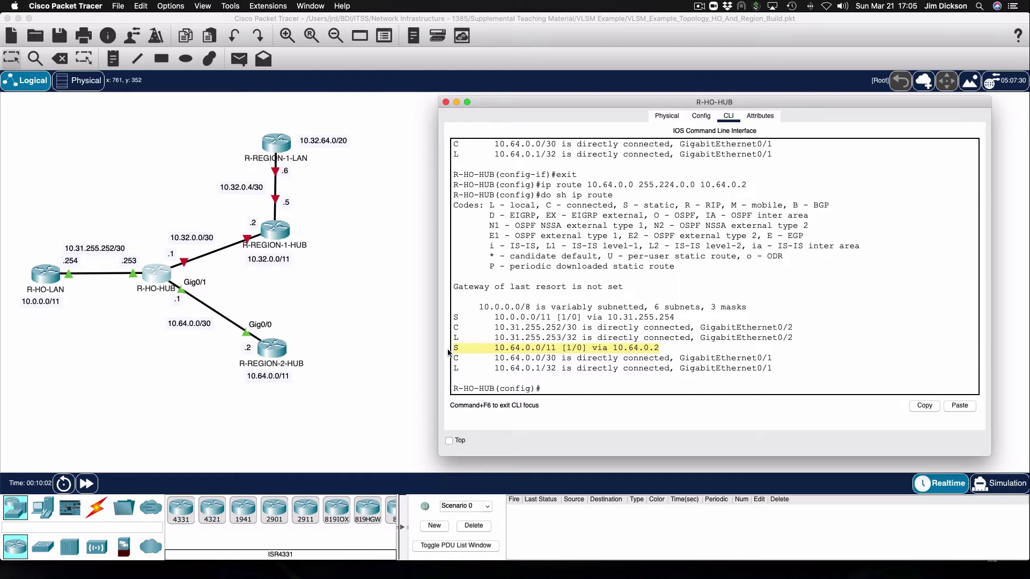
Step: Show R-HO-HUB's interface address summary with do sh ip int br
left_click(600, 390)
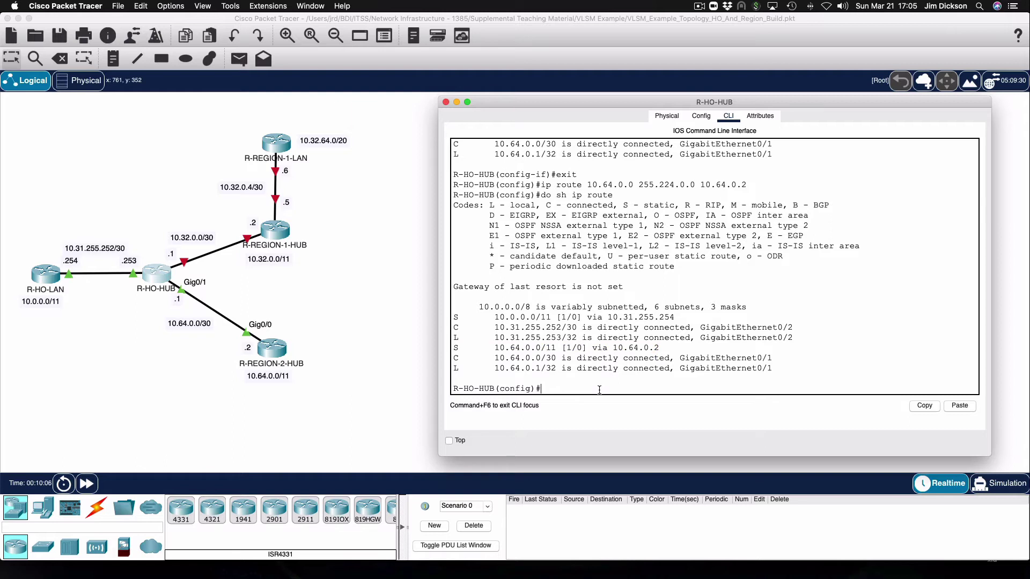
type("do sh ip int ")
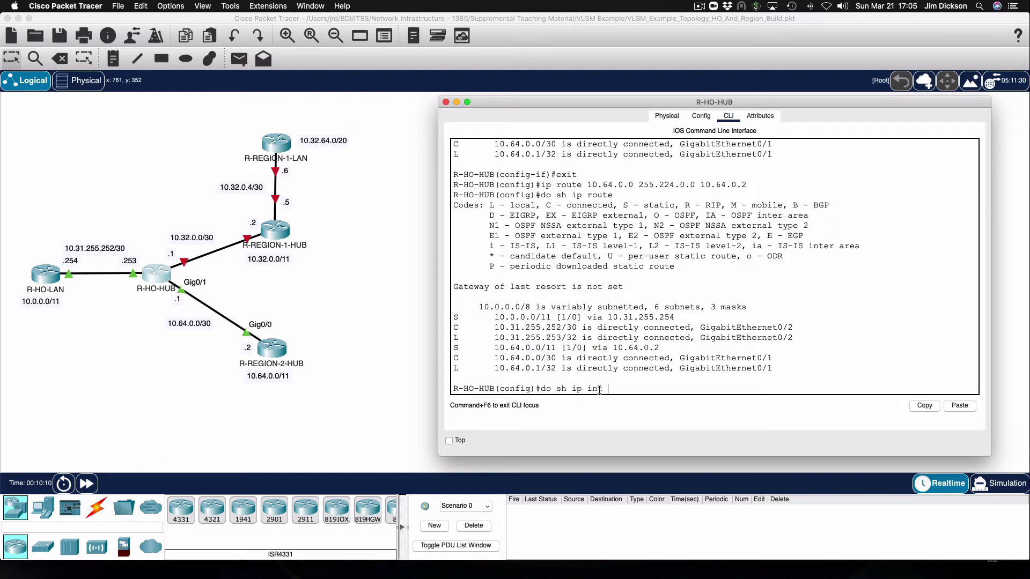
type("br")
key("Return")
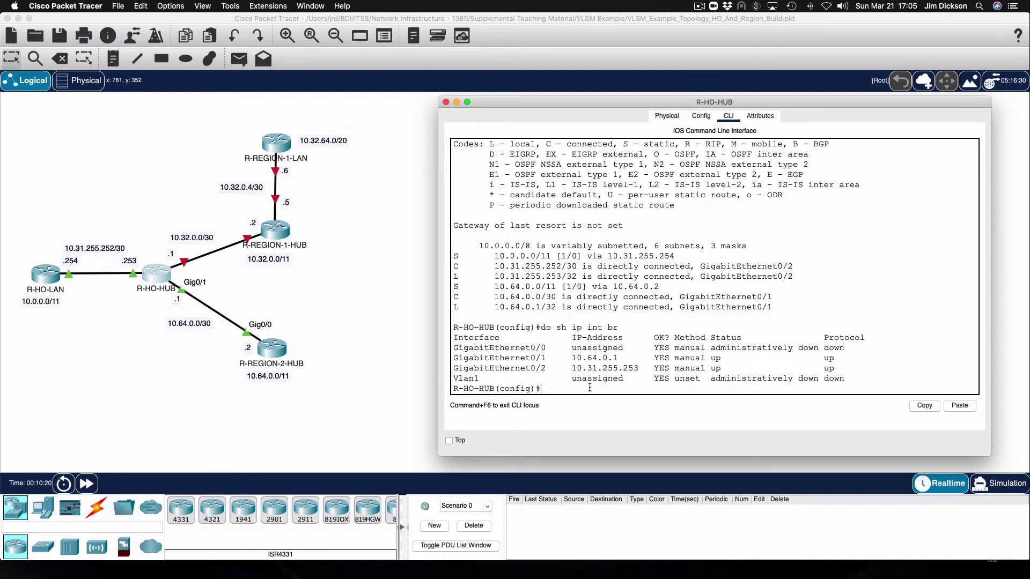
Step: Enter GigabitEthernet0/0 configuration and type the address 10.32.0.1 255.255.255.252
type("int g0/0")
key("Return")
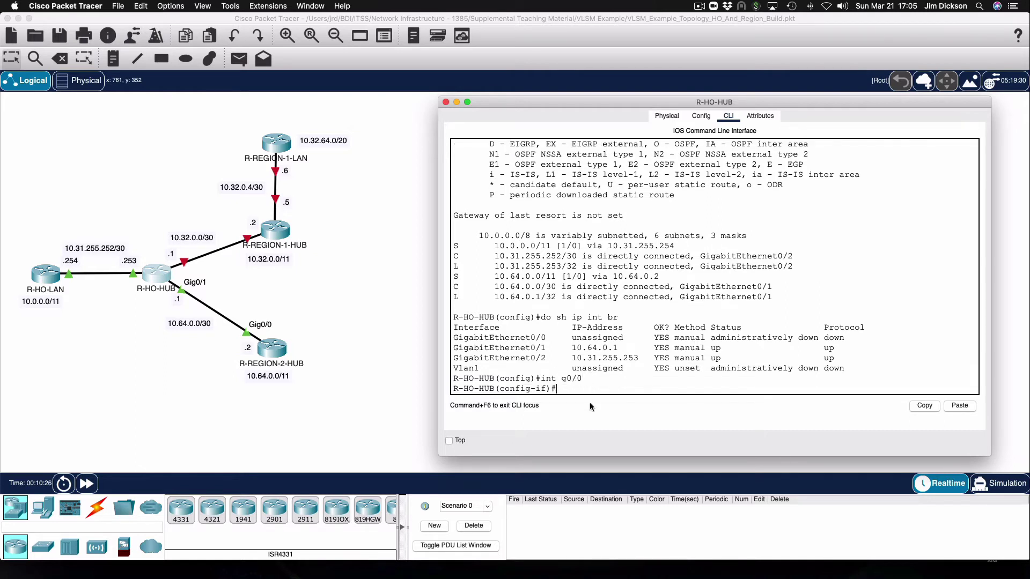
type("ip address 10.32.0.1 255.255.255.252")
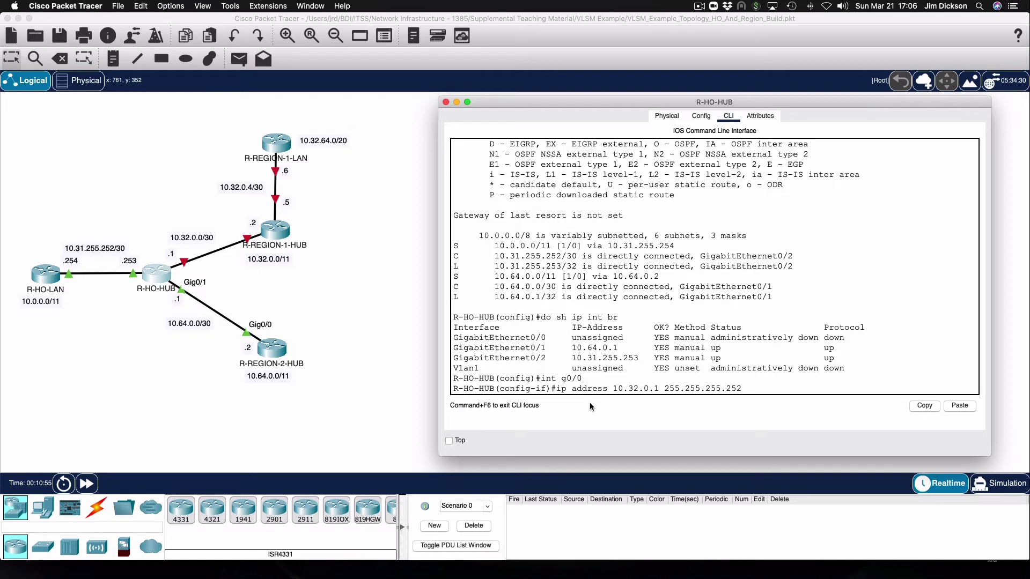
Step: Apply 10.32.0.1/30 to G0/0, enable it, and route 10.32.0.0 255.224.0.0 via 10.32.0.2
key("Return")
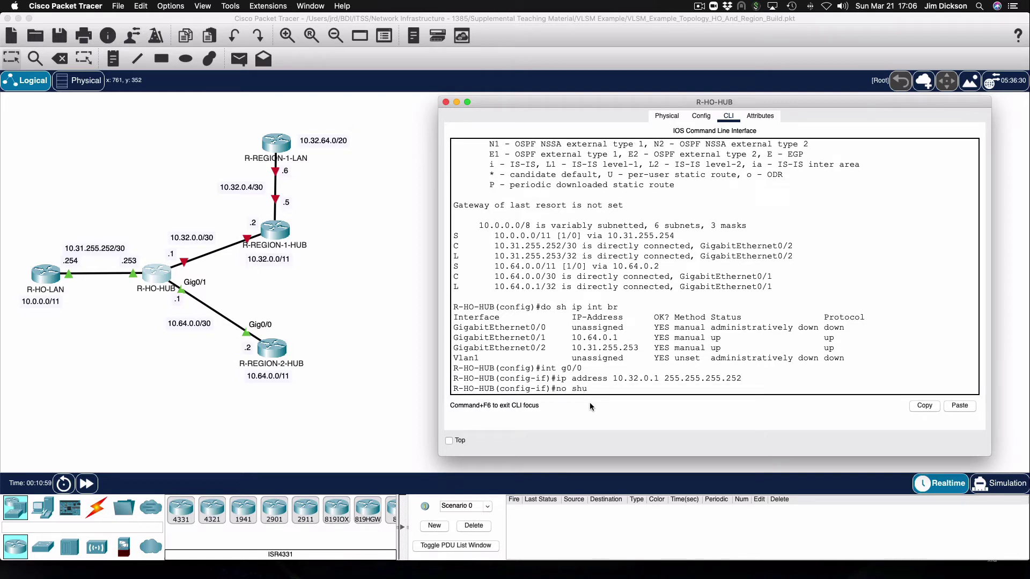
key("Return")
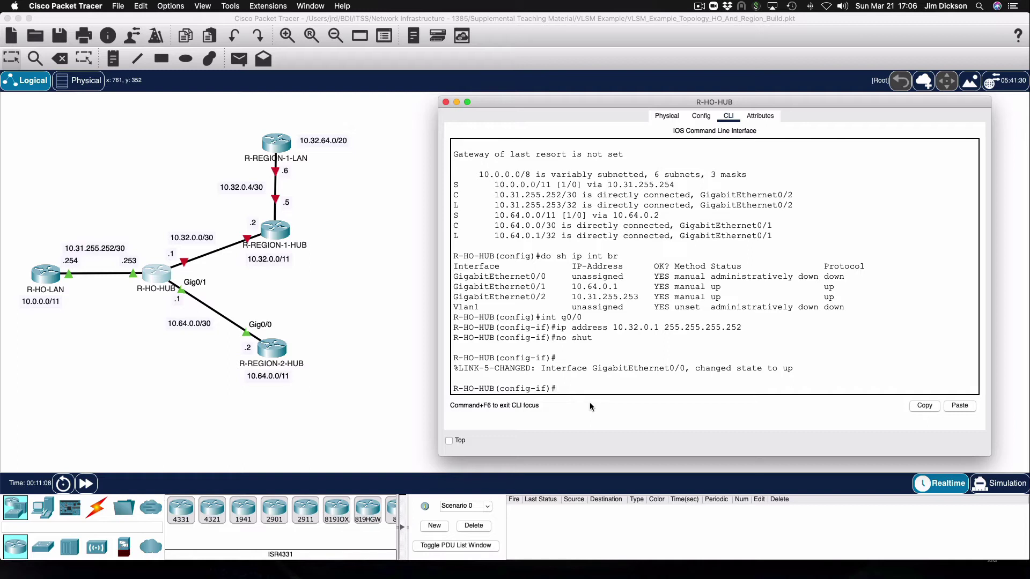
type("exit")
key("Return")
type("ip route 10.32.0.0 255.224.")
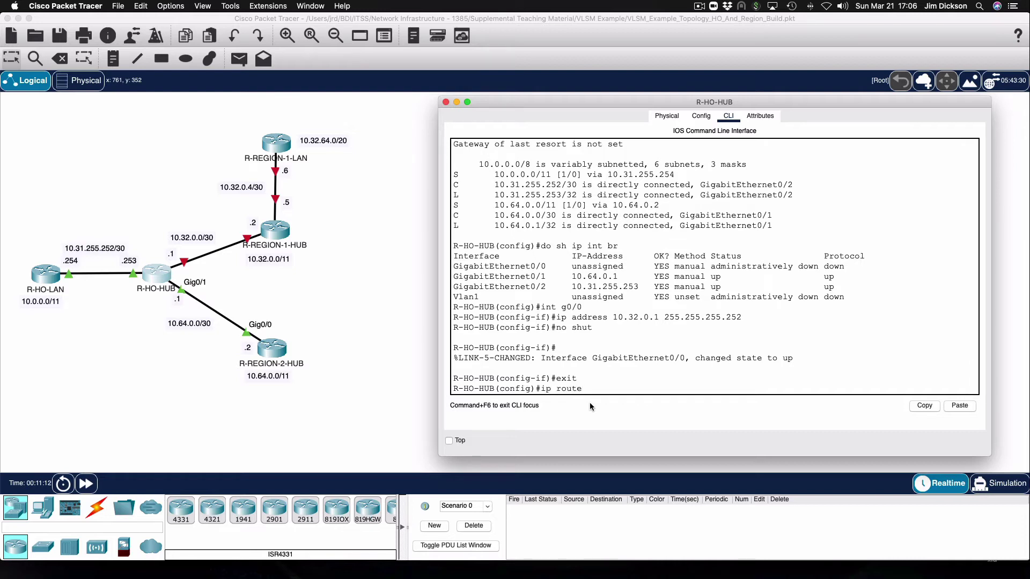
type("0.0")
type("10.32.0.2")
key("Return")
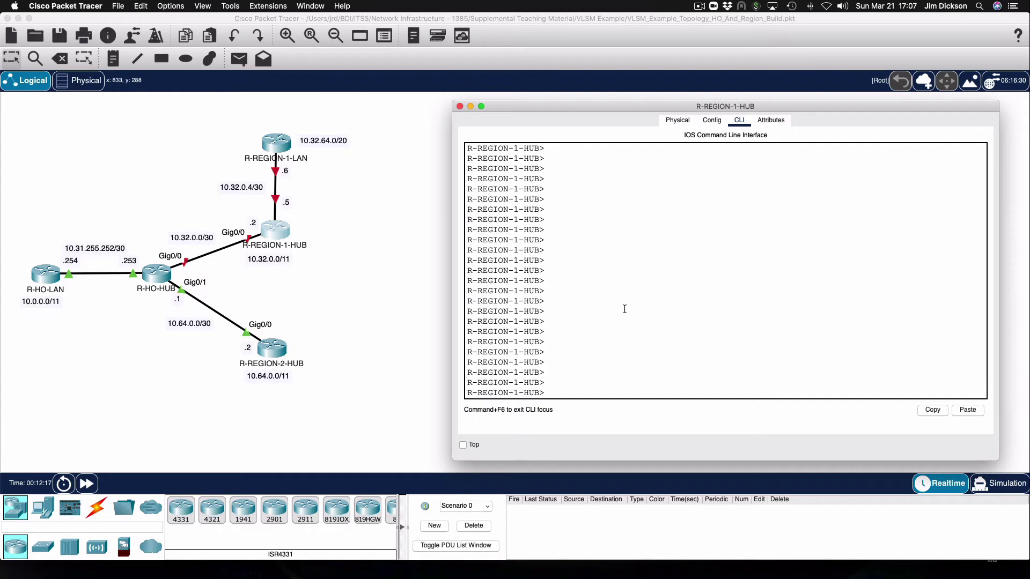
Step: Enter privileged and global configuration mode on R-REGION-1-HUB
type("en")
key("Return")
type("conf t")
key("Return")
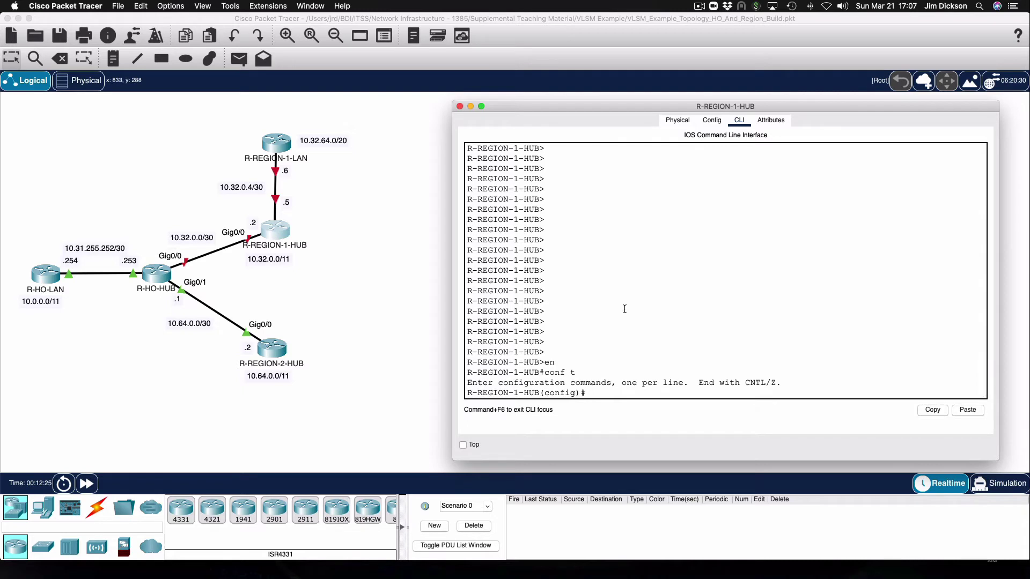
Step: Give GigabitEthernet0/0 address 10.32.0.2 255.255.255.252 and bring the interface up
type("int g0/0")
key("Return")
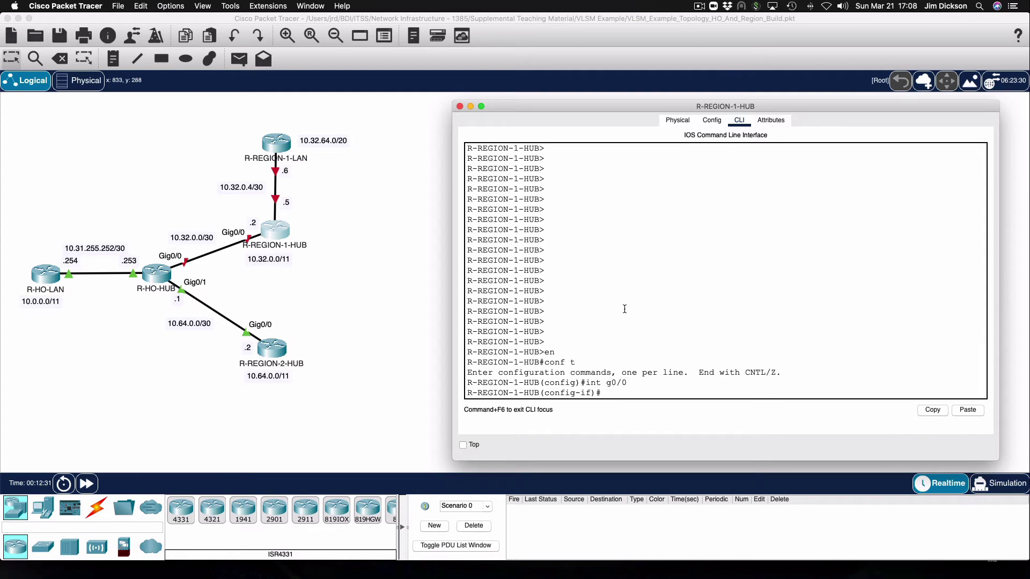
type("ip address 10.32.0.2 255.255.255.252")
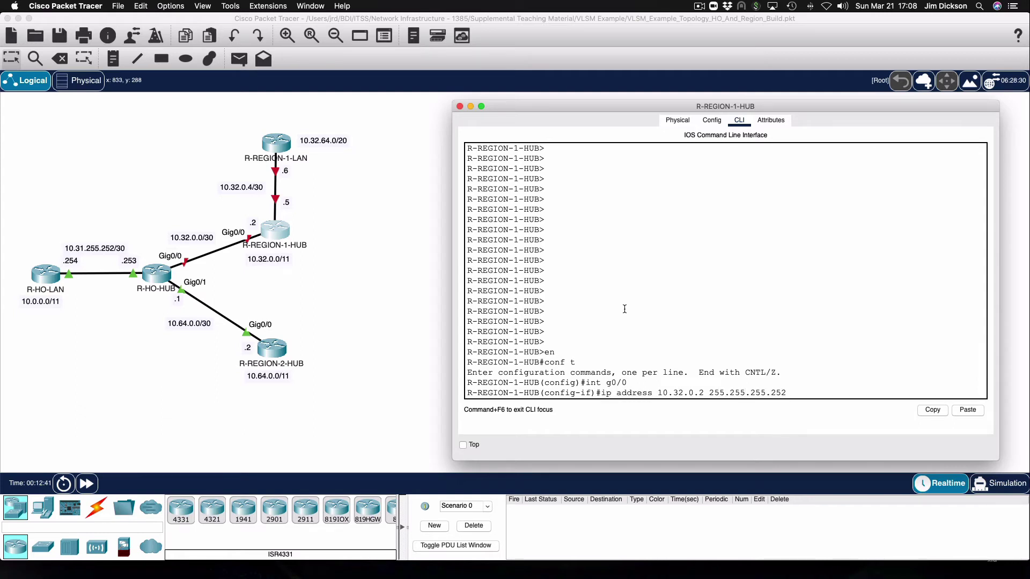
key("Return")
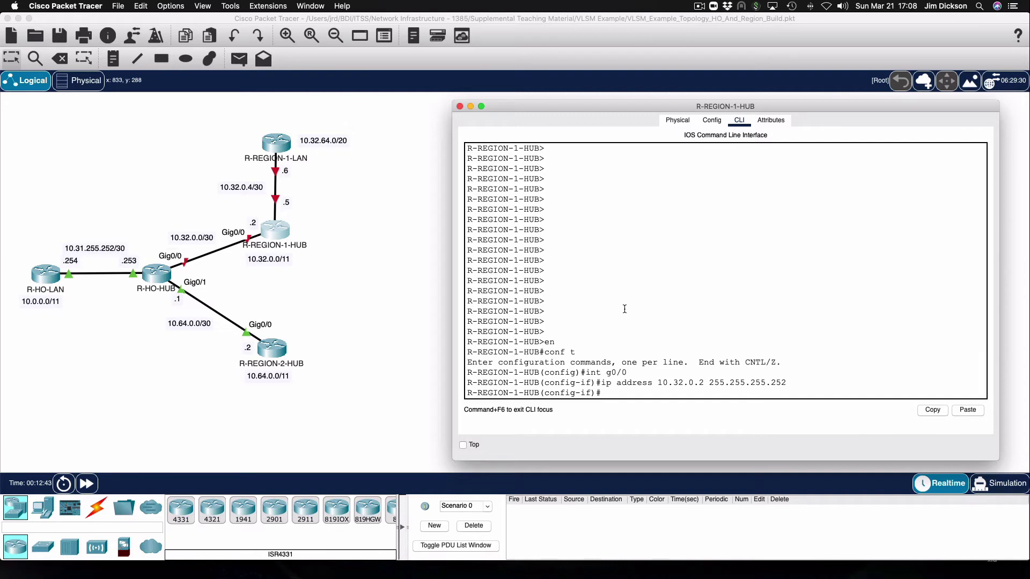
type("no shut")
key("Return")
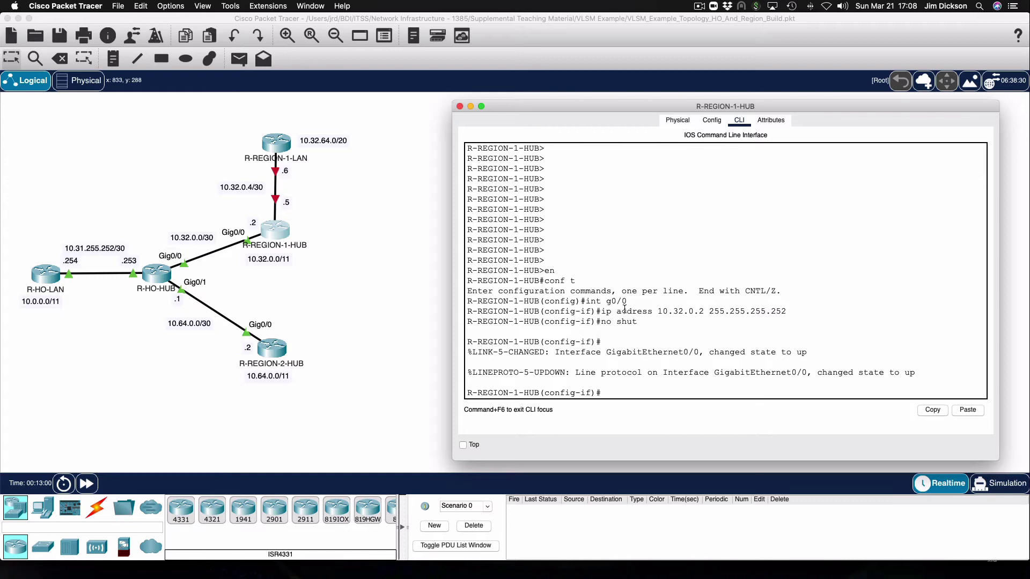
type("exit")
key("Return")
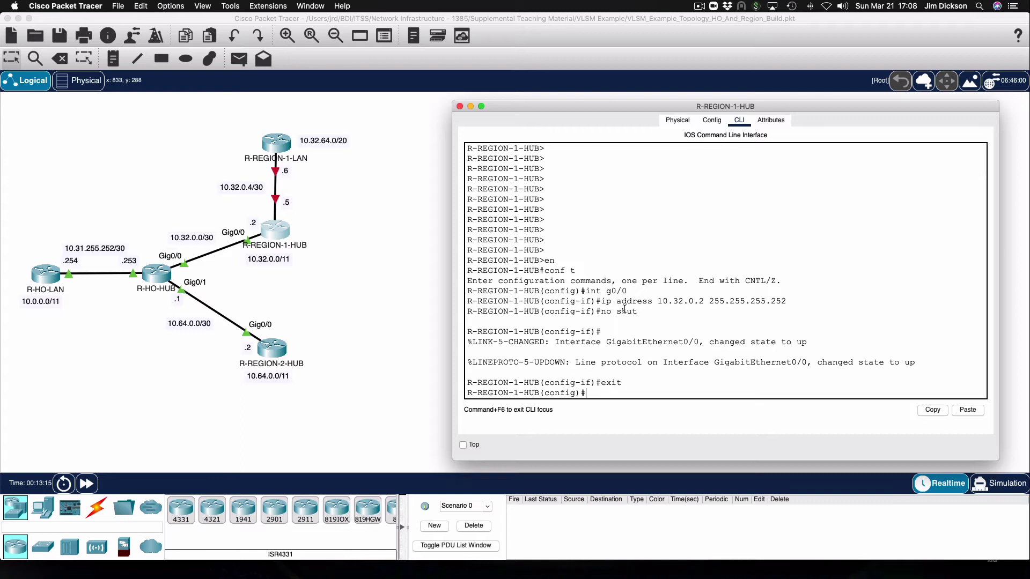
Step: Add a static route for 10.0.0.0 255.0.0.0 via 10.32.0.1
type("ip route 10.0.0.0 255.0.0.0")
type("10.32.0.1")
key("Return")
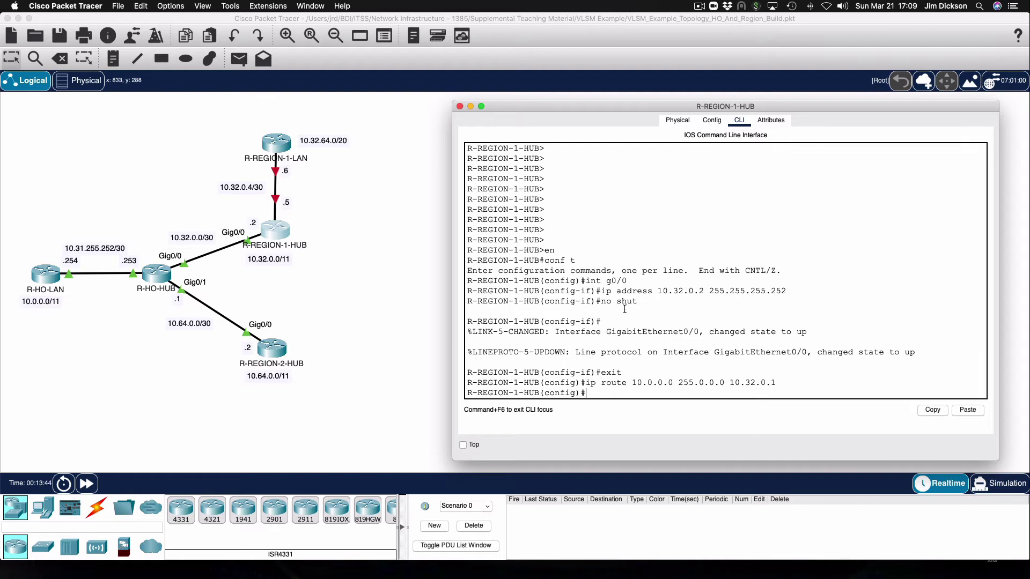
Step: Check the interface summary, highlighting G0/0's 10.32.0.2, then display the routing table
type("do sh ip int br")
key("Return")
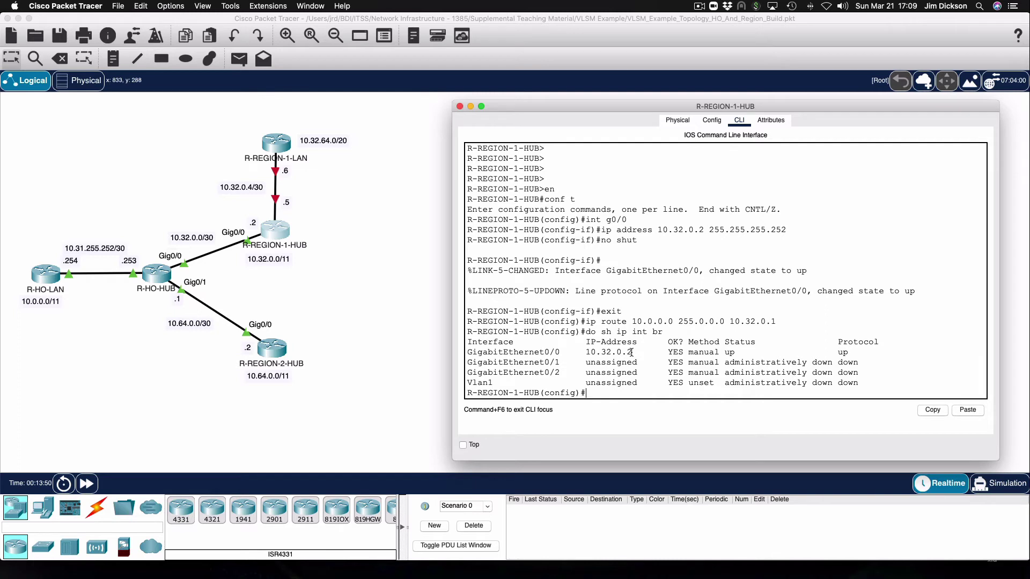
left_click_drag(633, 352, 465, 358)
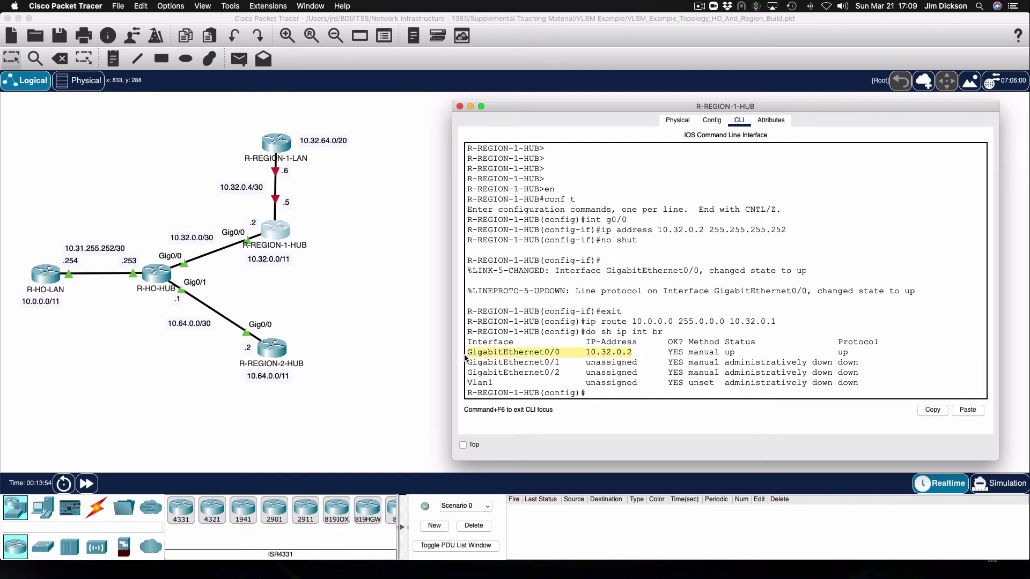
left_click(607, 394)
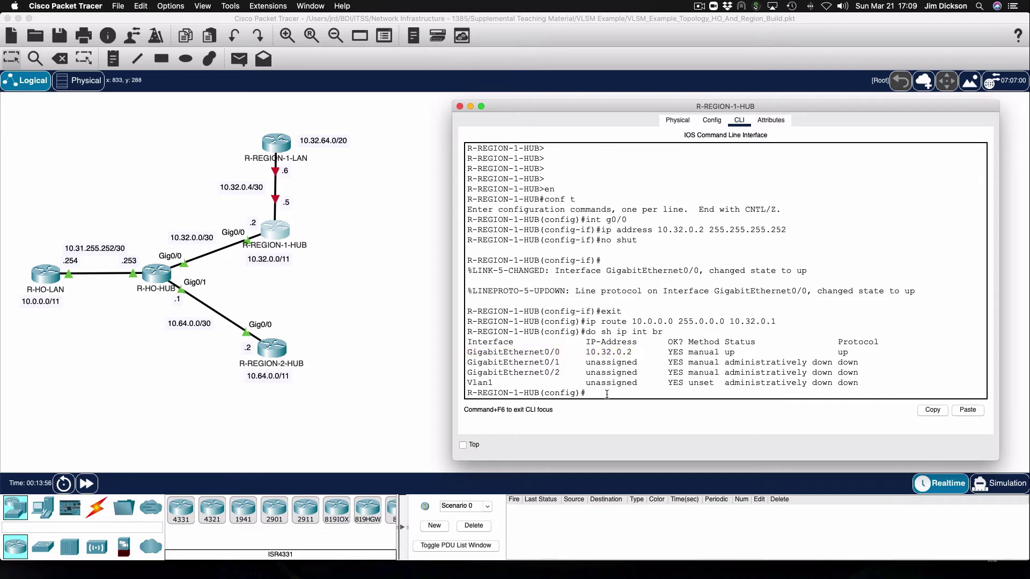
type("do sh ip route")
key("Return")
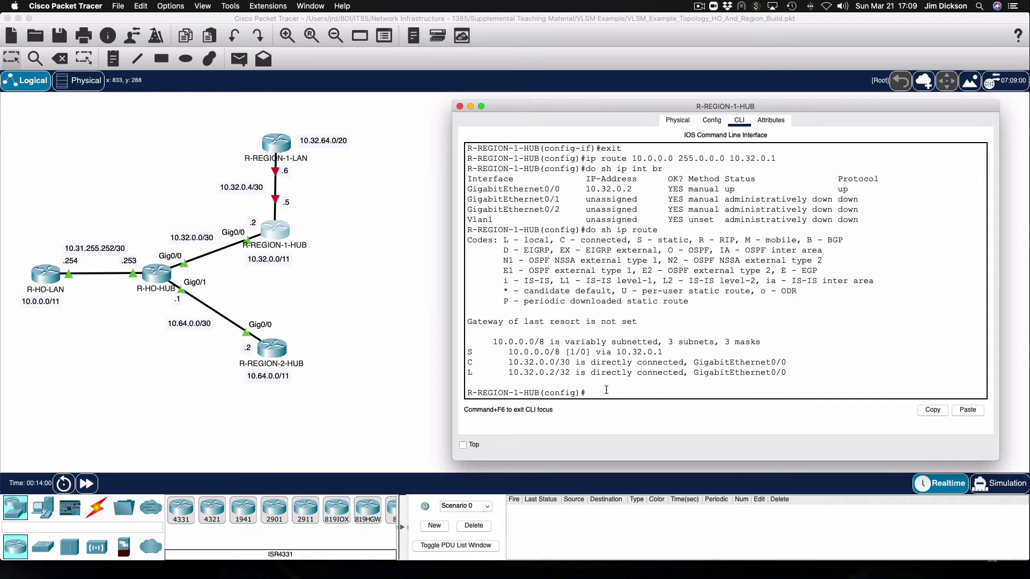
Step: Highlight the 10.0.0.0/8 static route, then ping 10.31.255.254
left_click_drag(662, 353, 465, 354)
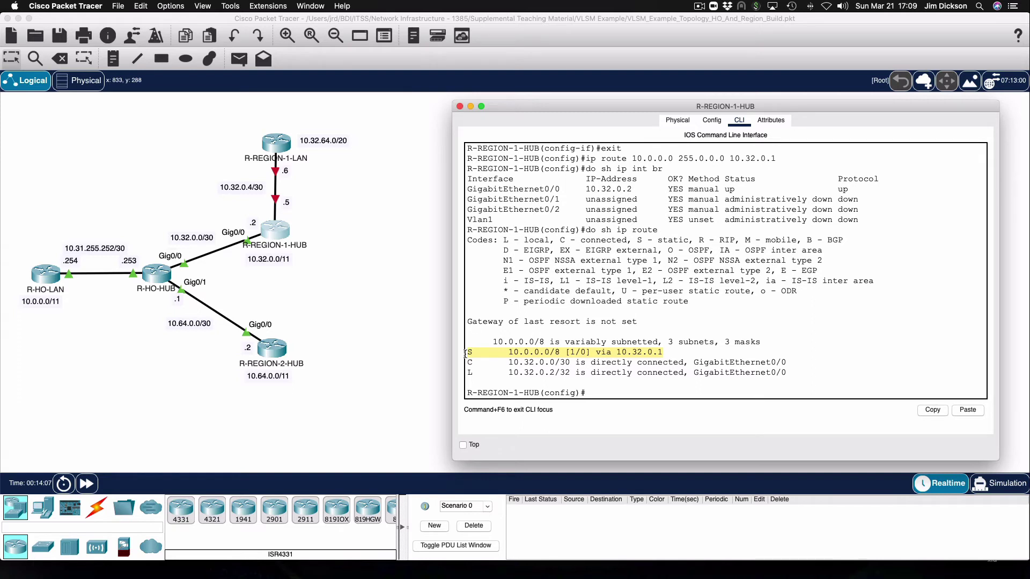
left_click(615, 393)
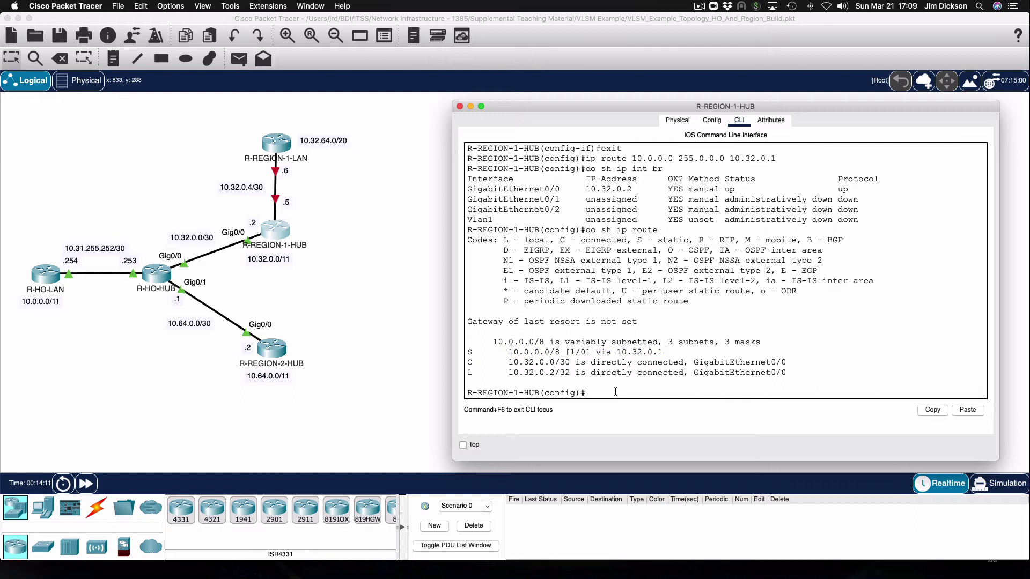
type("do ping 10.31.255.243")
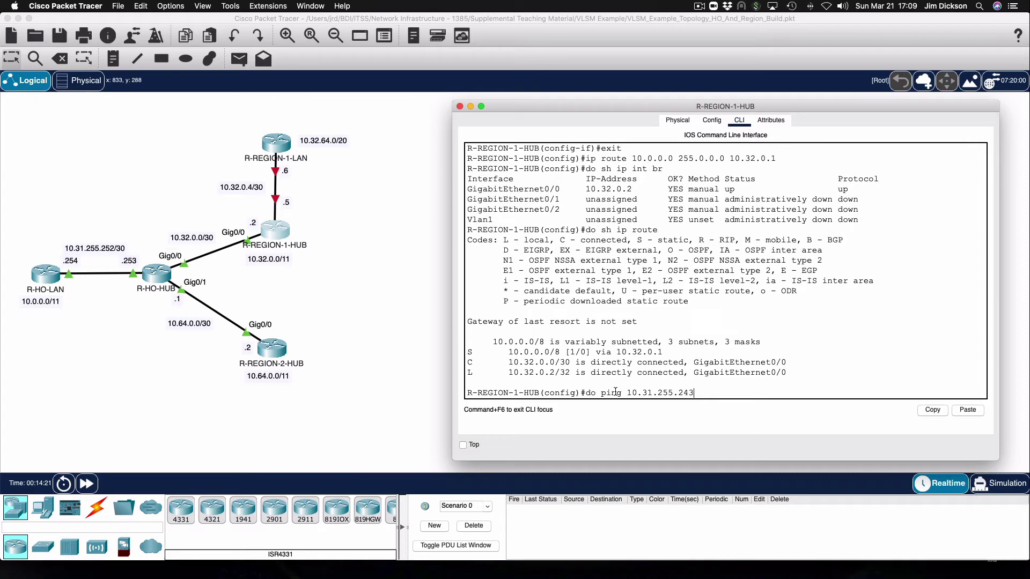
key("BackSpace")
key("BackSpace")
type("54")
key("Return")
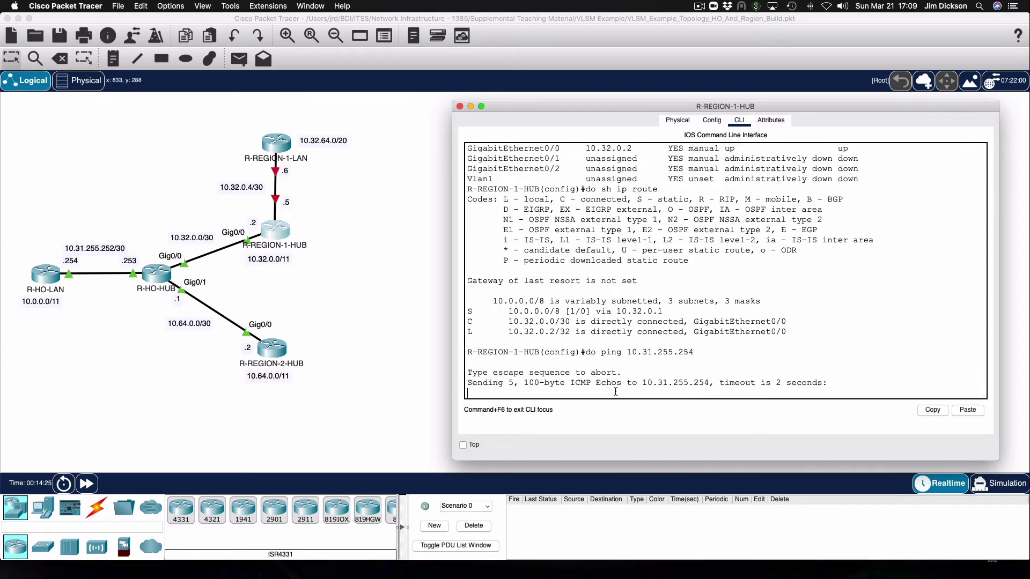